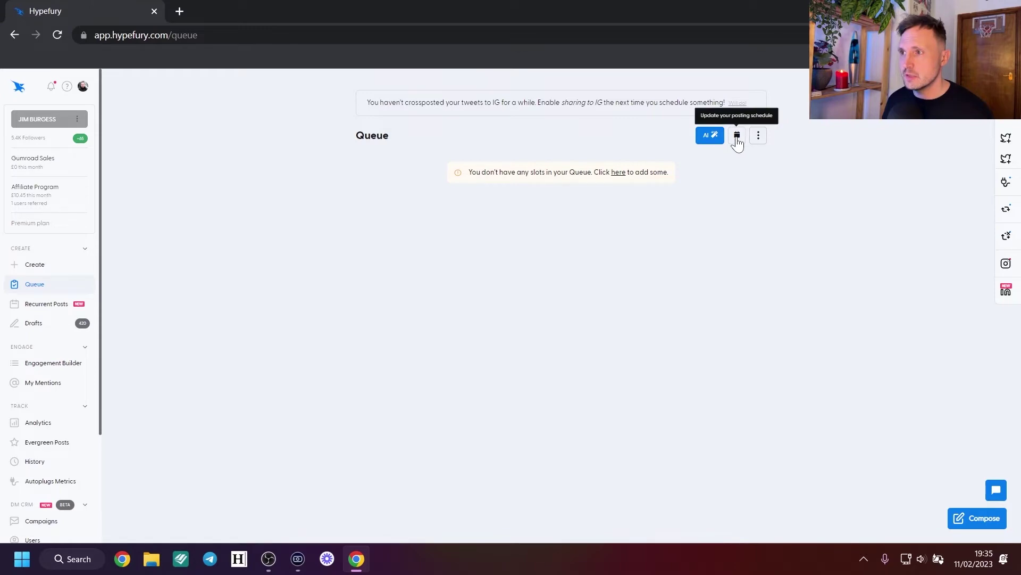
Add an every-day 10:30 posting slot in the Posting Schedule settings
click(737, 137)
click(614, 330)
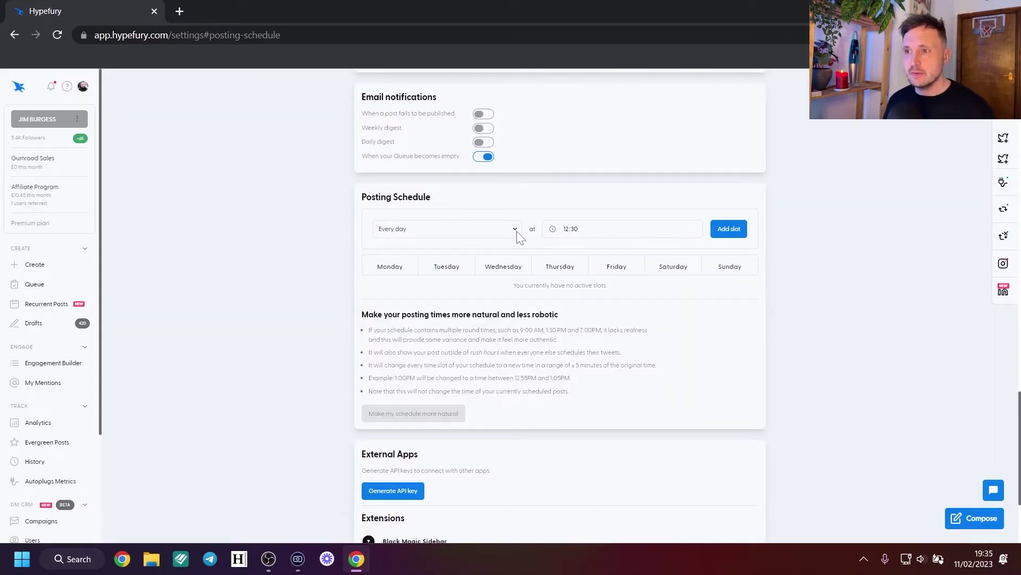
click(652, 238)
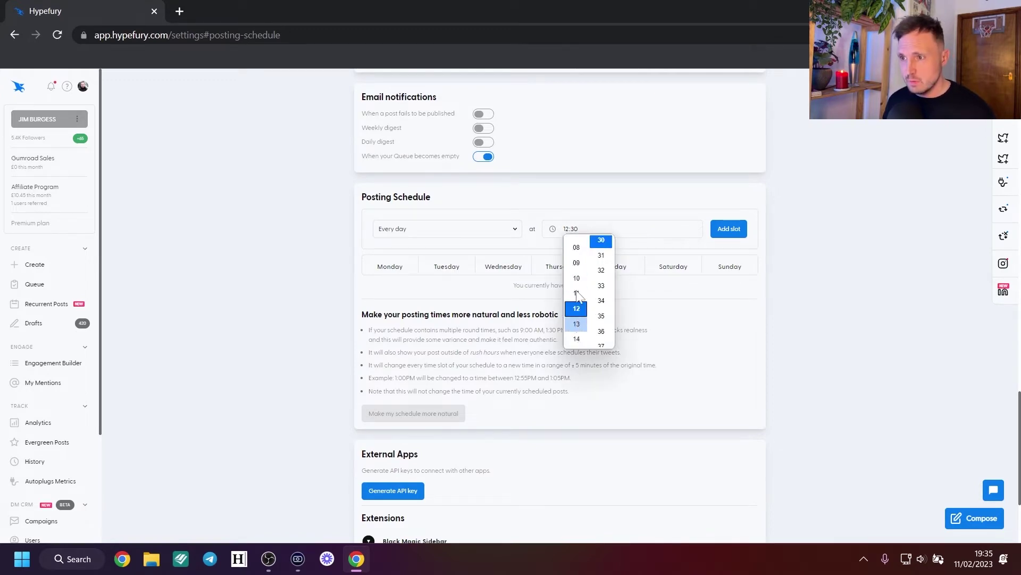
click(577, 250)
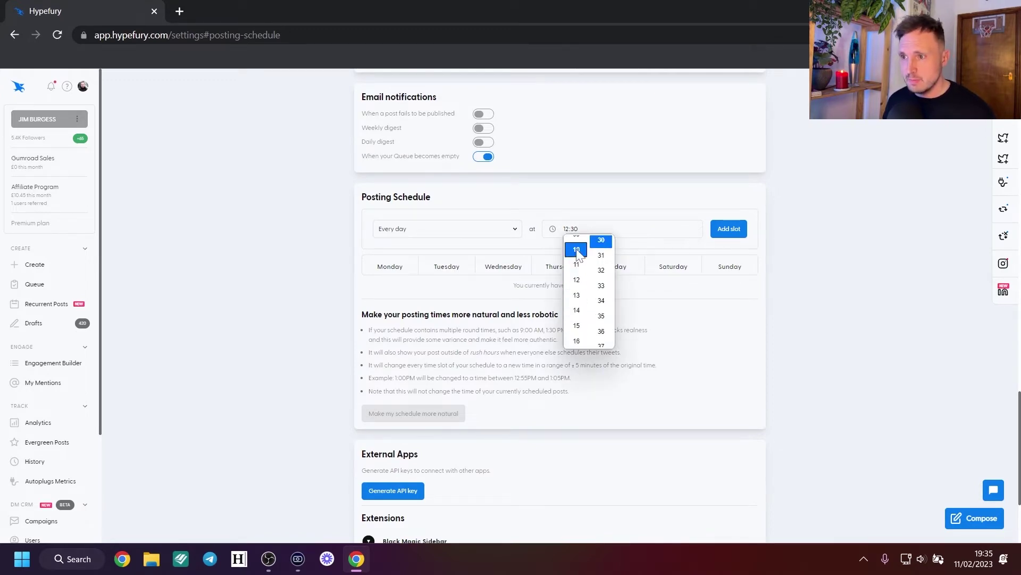
click(728, 229)
click(671, 253)
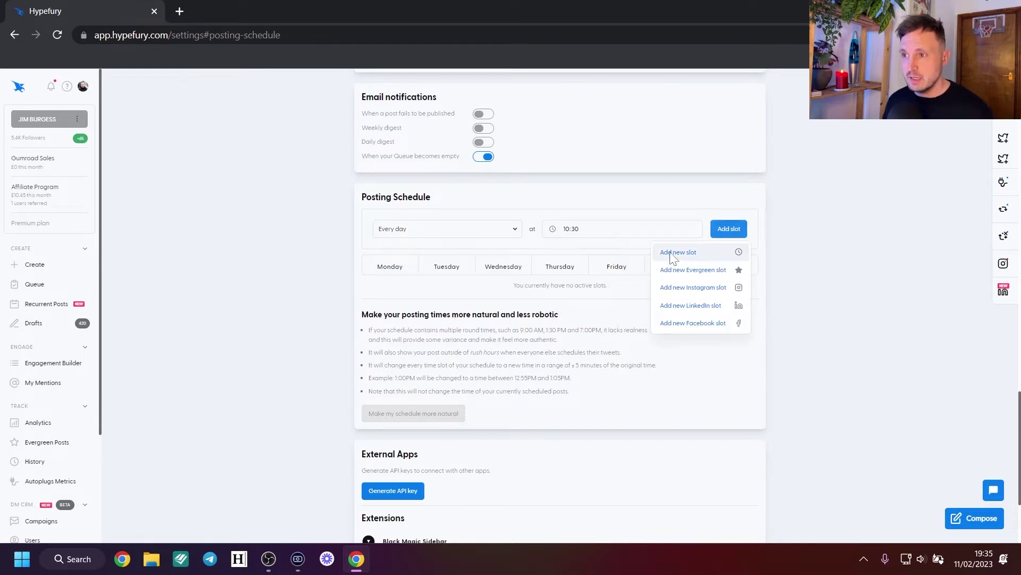
Add an every-day 13:30 posting slot
click(639, 230)
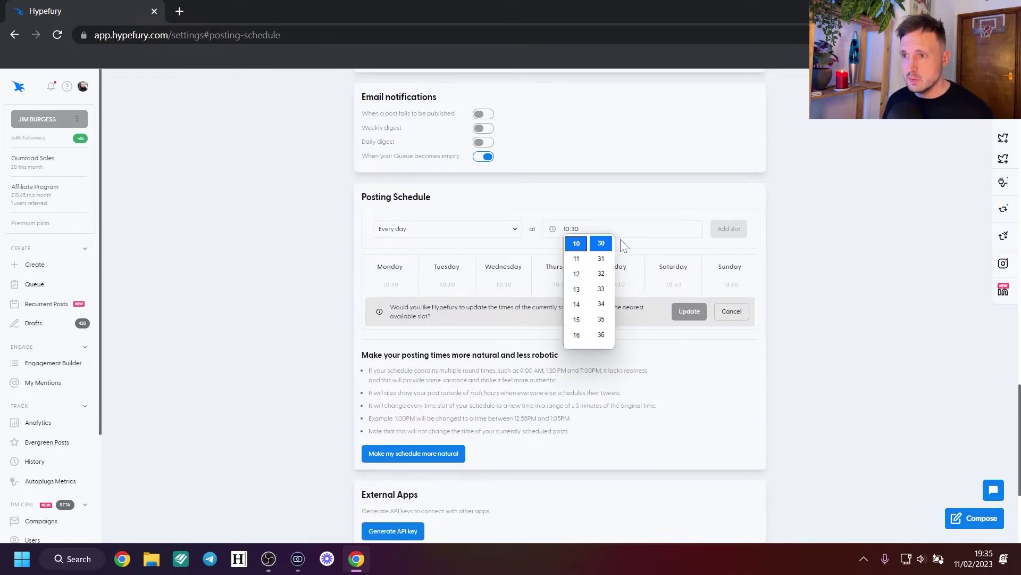
click(577, 286)
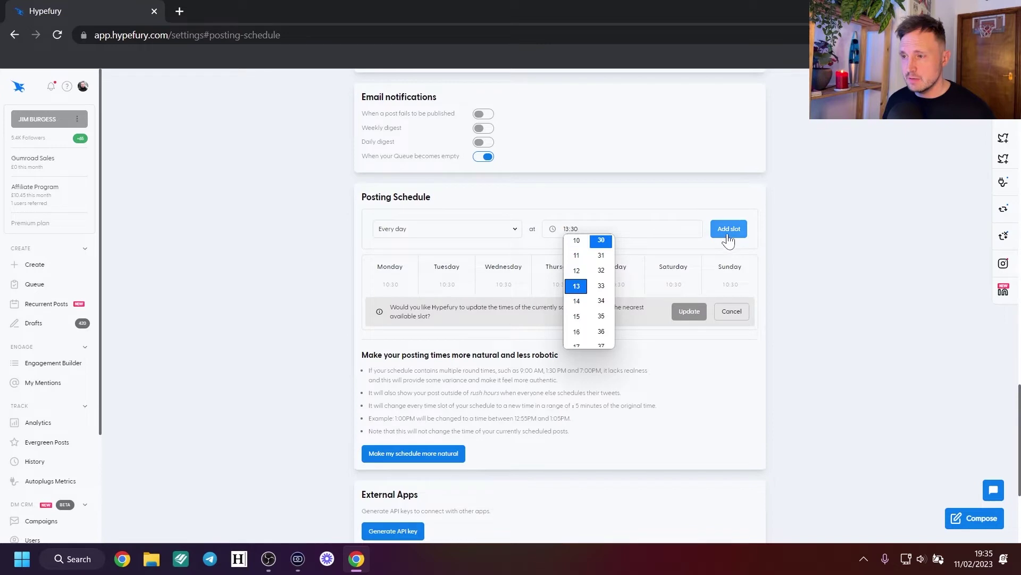
click(729, 229)
click(671, 253)
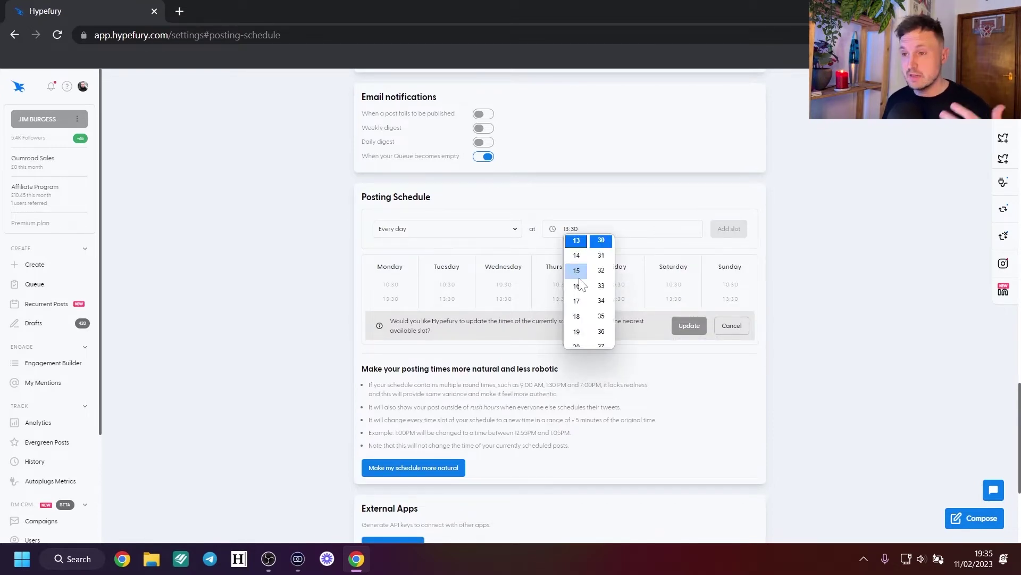
Add every-day posting slots at 15:30 and 18:30
click(579, 277)
click(729, 228)
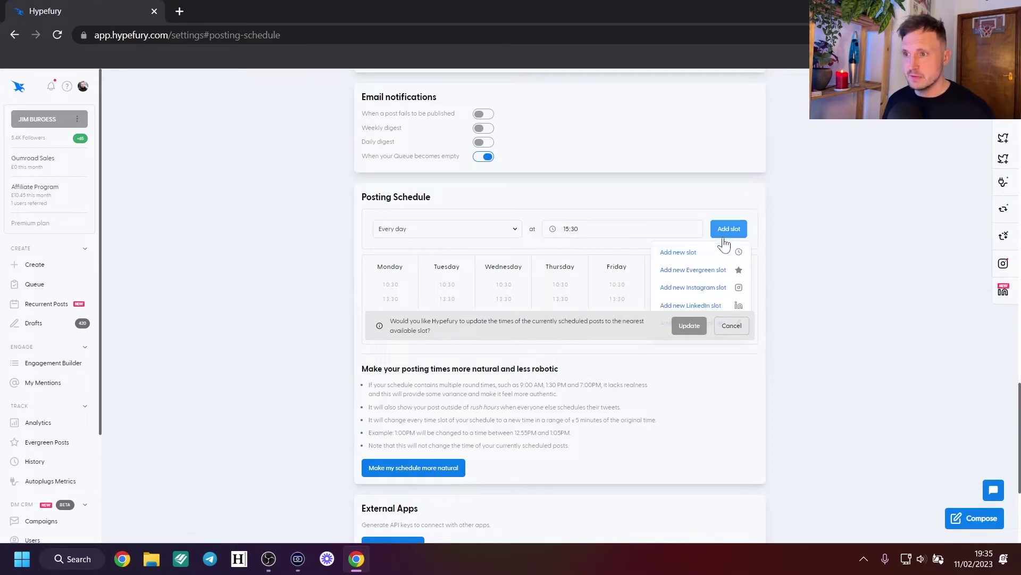
click(709, 254)
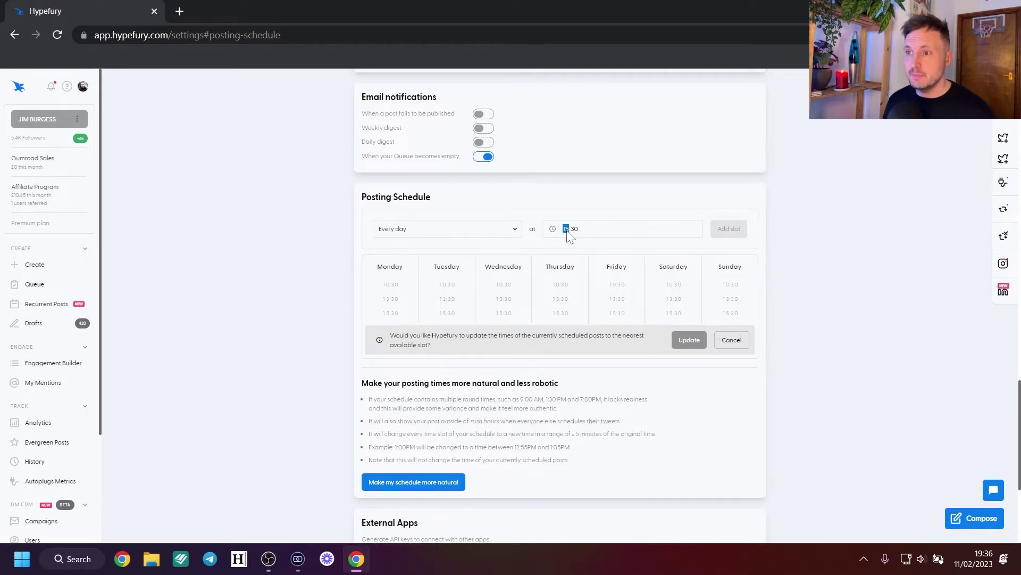
click(574, 283)
click(729, 229)
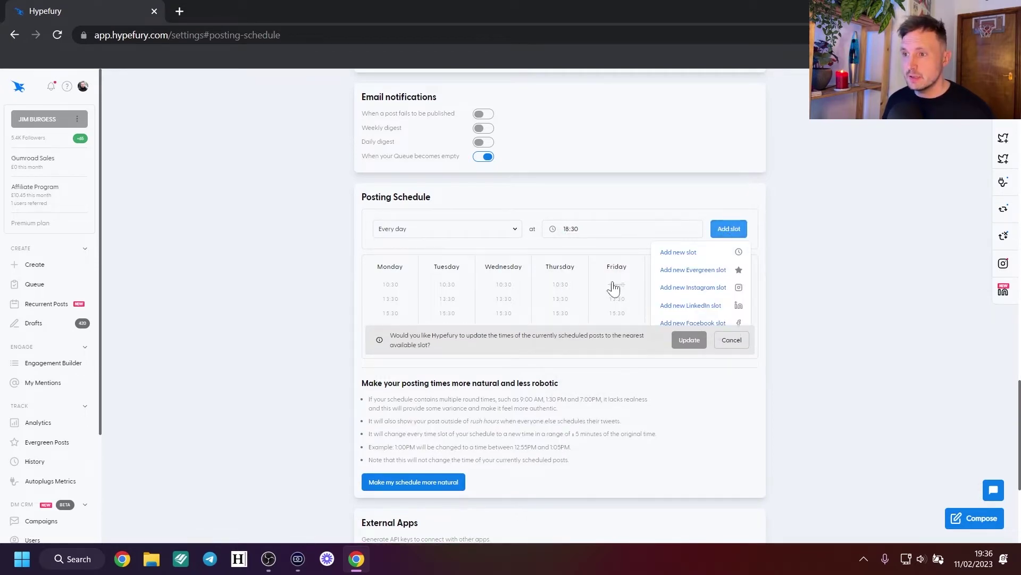
click(701, 259)
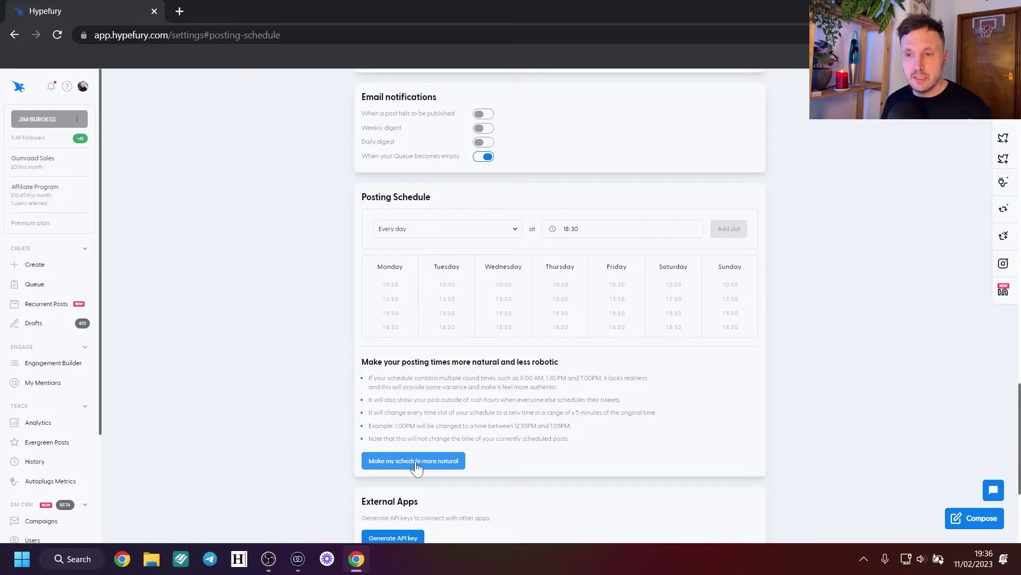
Jitter the slot times by a few minutes (e.g. 10:31, 13:25) and return to the Queue
click(416, 461)
click(572, 354)
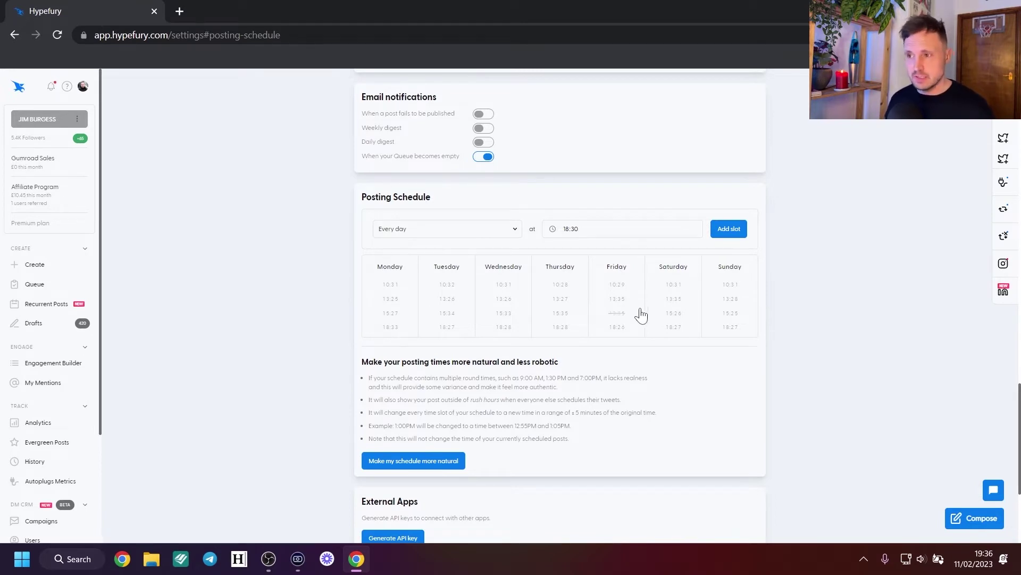
click(35, 287)
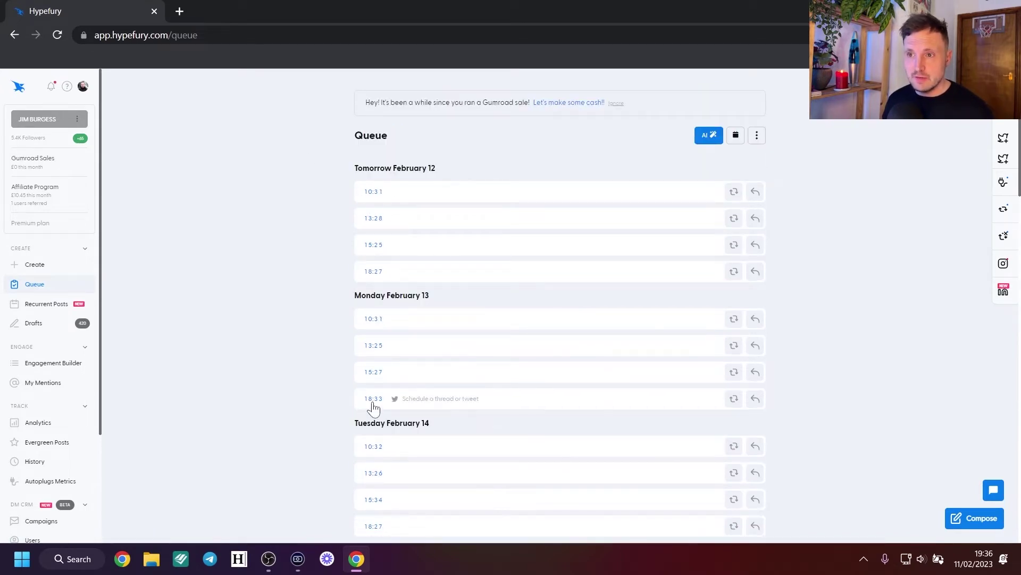
Start a new post in the Sunday February 12, 10:31 queue slot
click(426, 202)
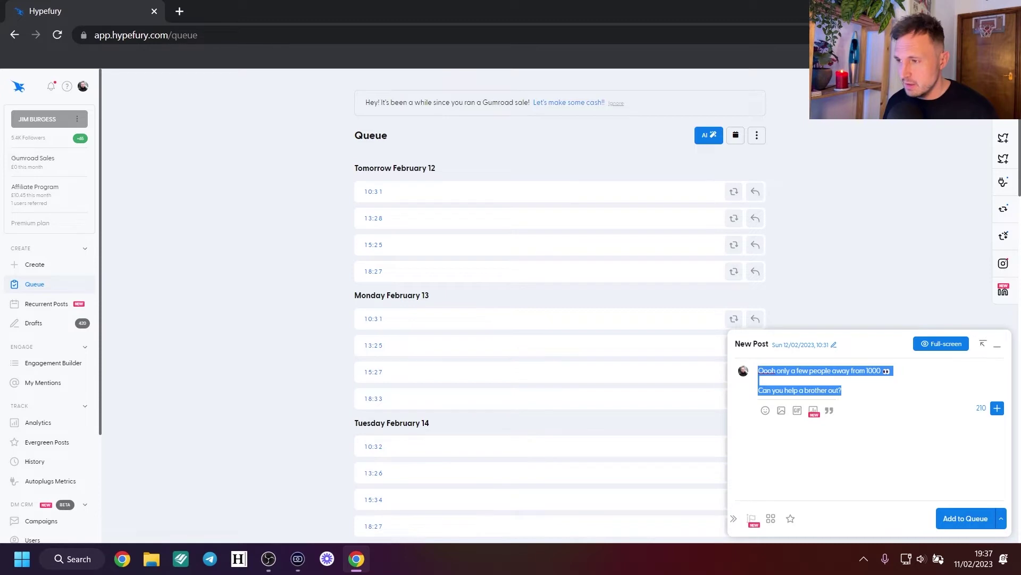
Replace the draft text with 'What do you want to see from the Hypefury YT Channel in the future?'
key(BackSpace)
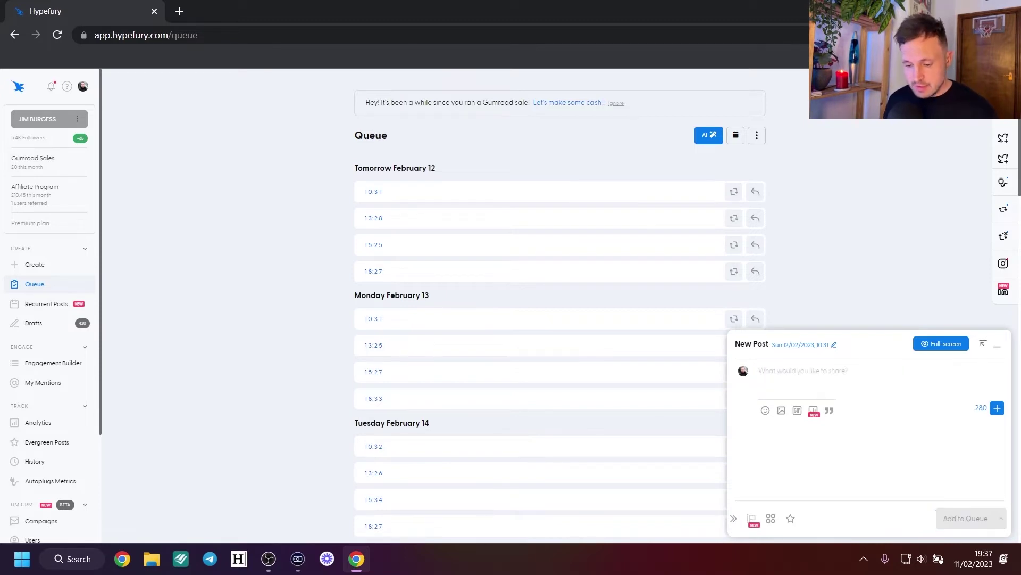
text(fhfh)
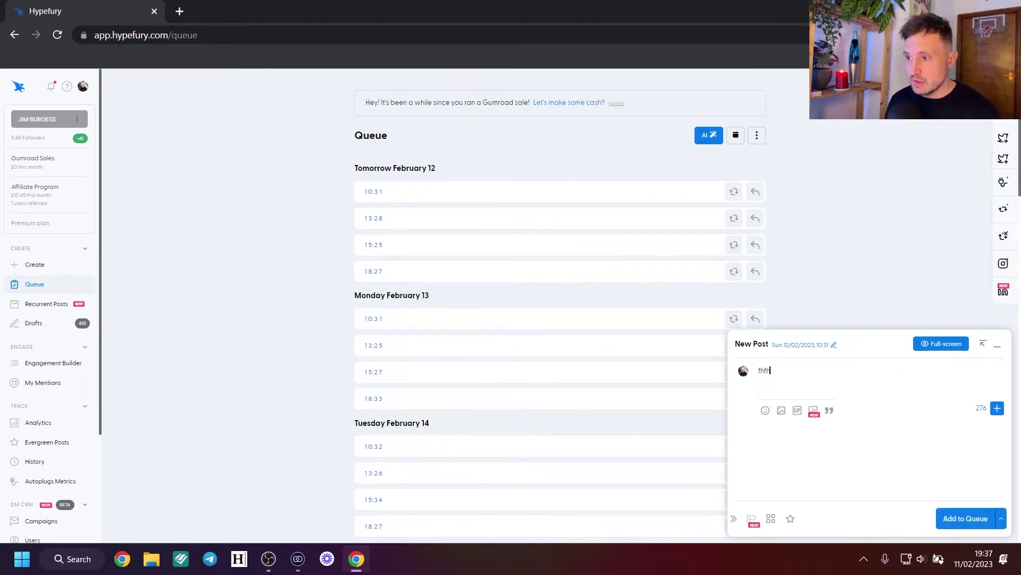
key(BackSpace)
key(BackSpace)
key(BackSpace)
key(BackSpace)
key(BackSpace)
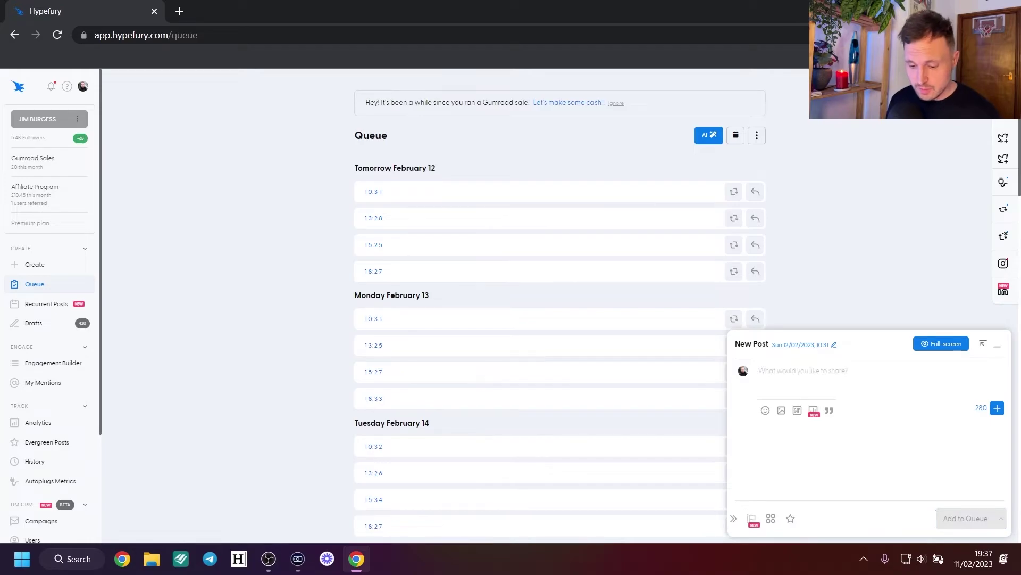
text(What do you want)
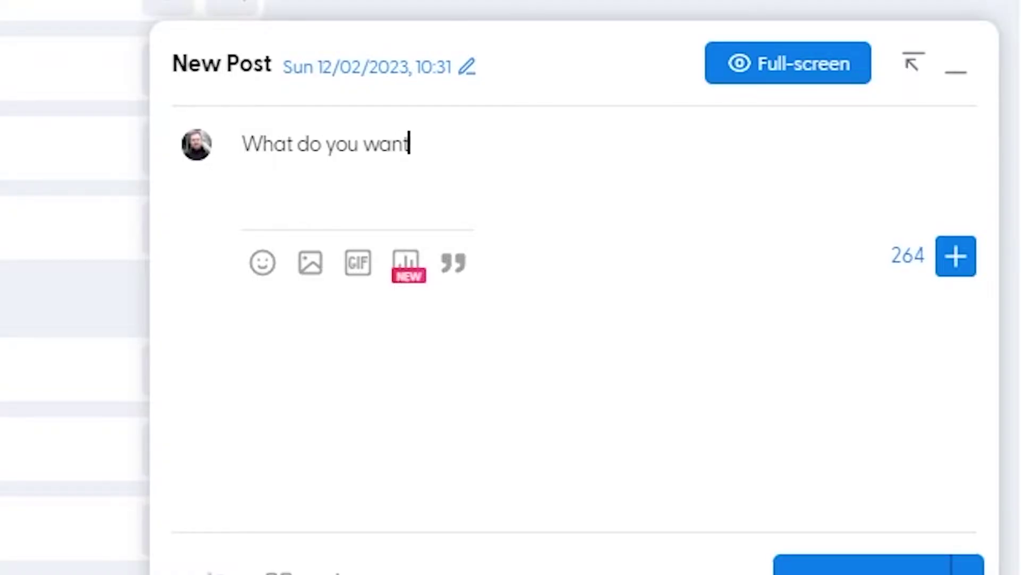
text( to see from th)
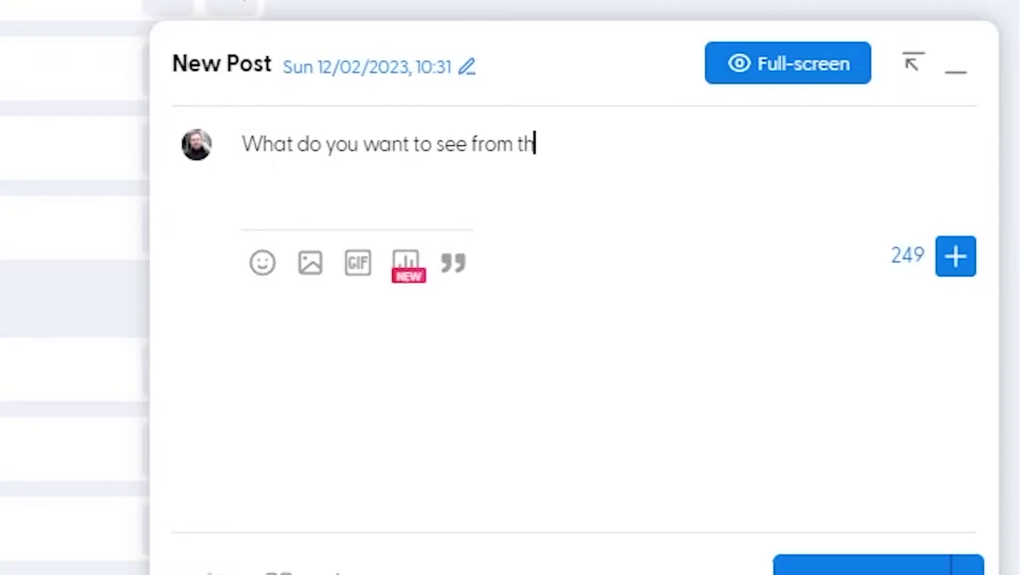
text(e Hypoe)
key(BackSpace)
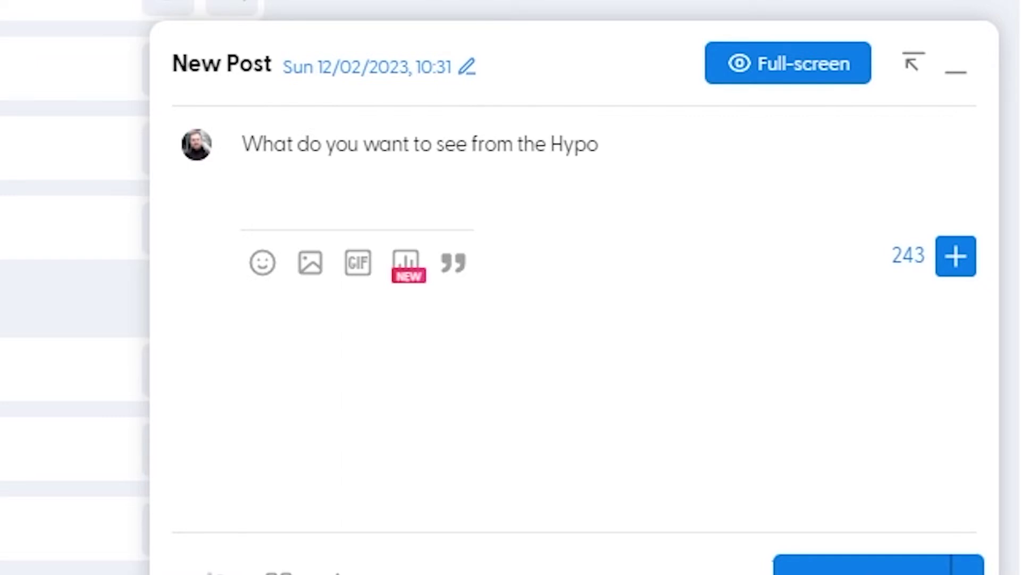
key(BackSpace)
text(efury YT Channel in the future?)
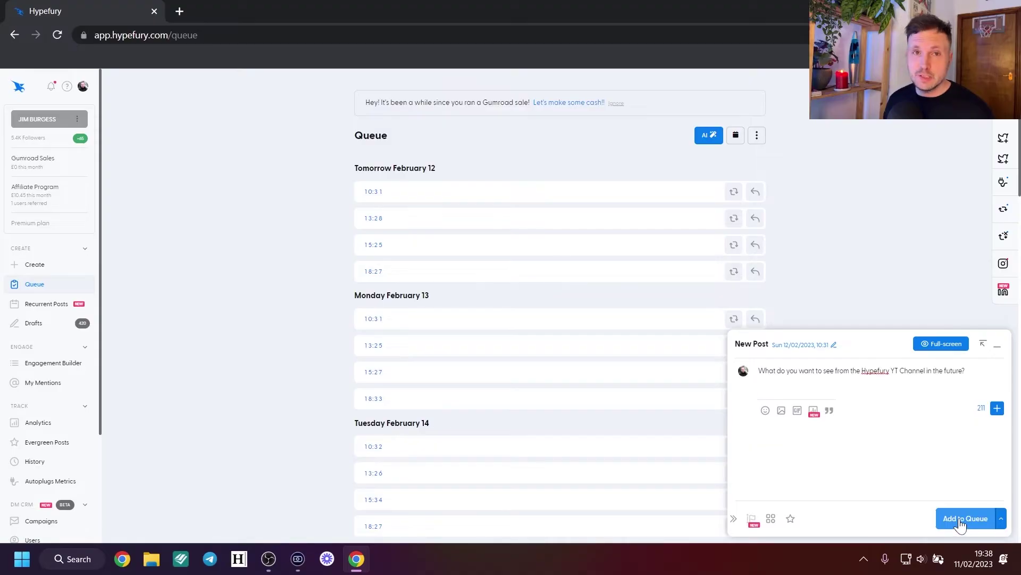
Queue the YT channel question at 10:31 and go to the Create inspiration page
click(961, 521)
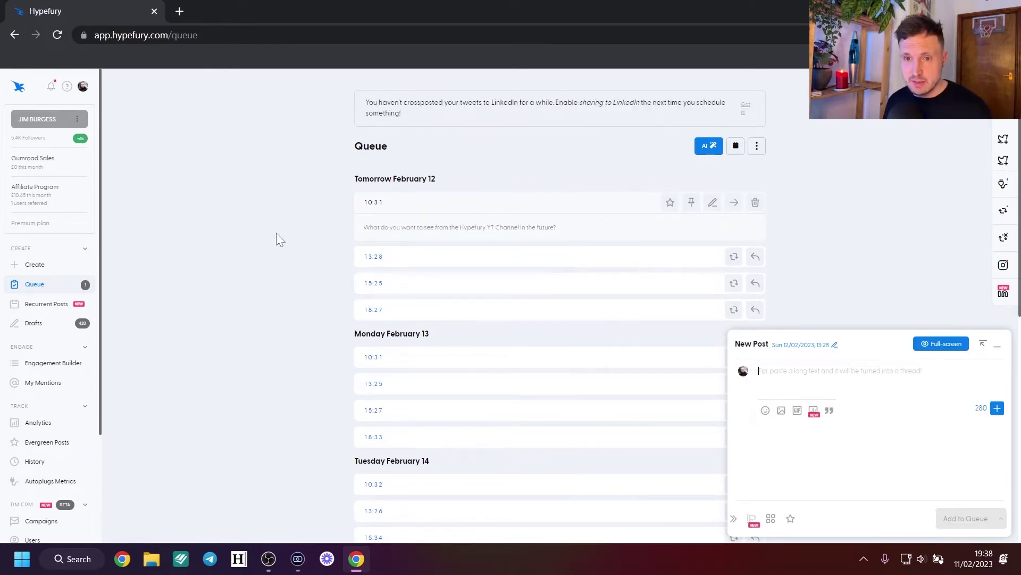
click(35, 269)
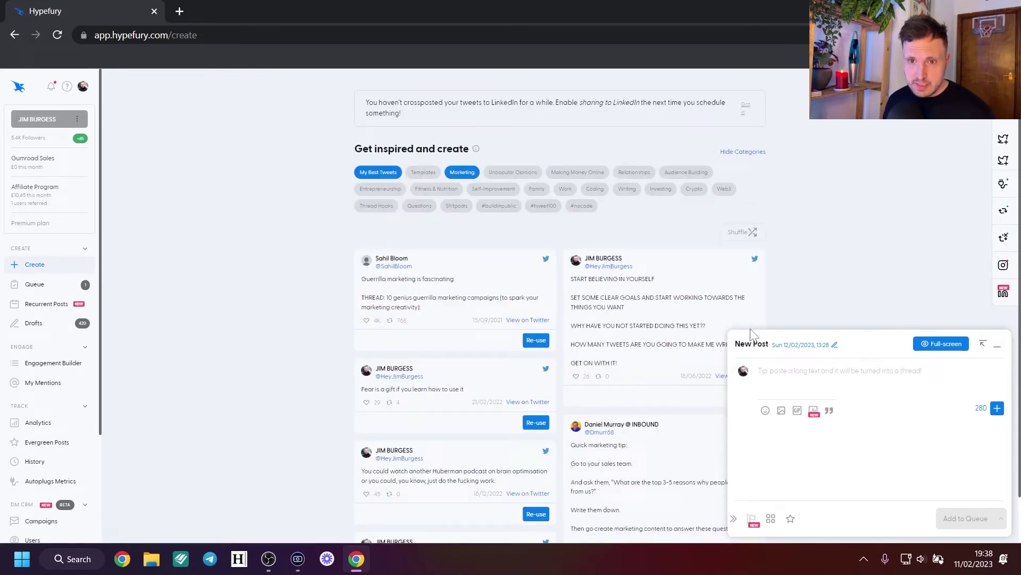
Replace the Marketing filter with Self-Improvement, Questions and Templates idea categories
click(462, 172)
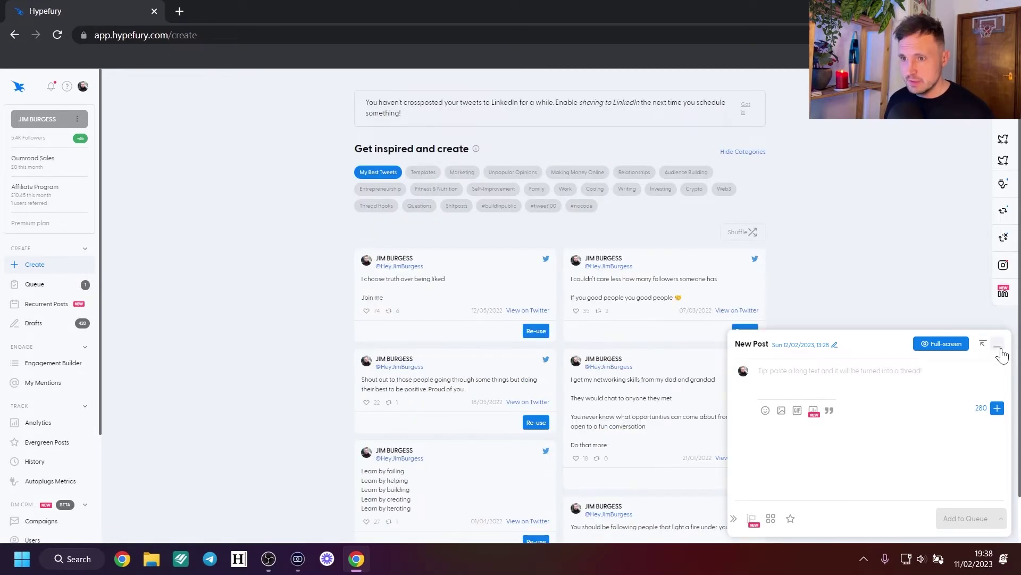
click(998, 346)
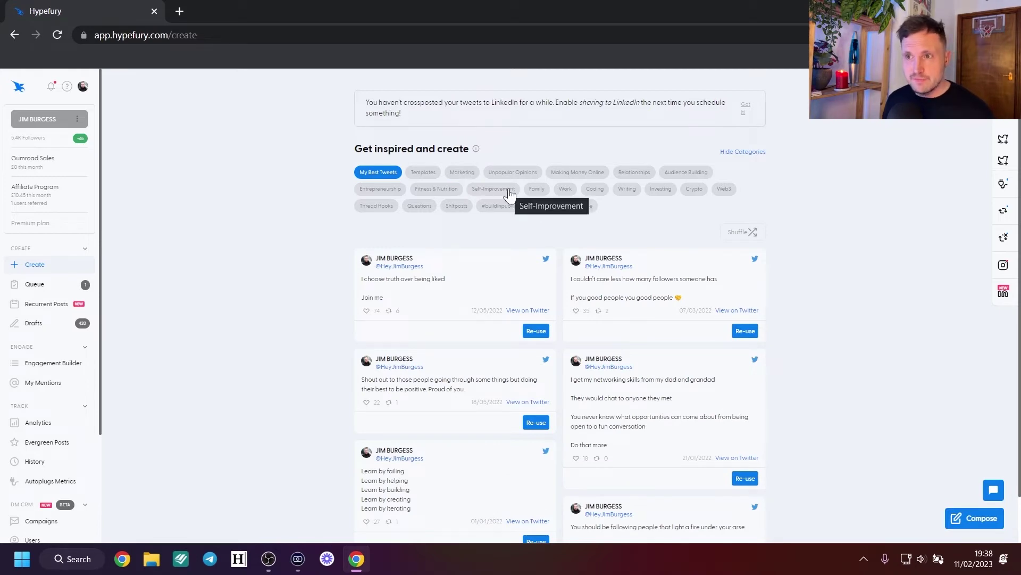
click(487, 191)
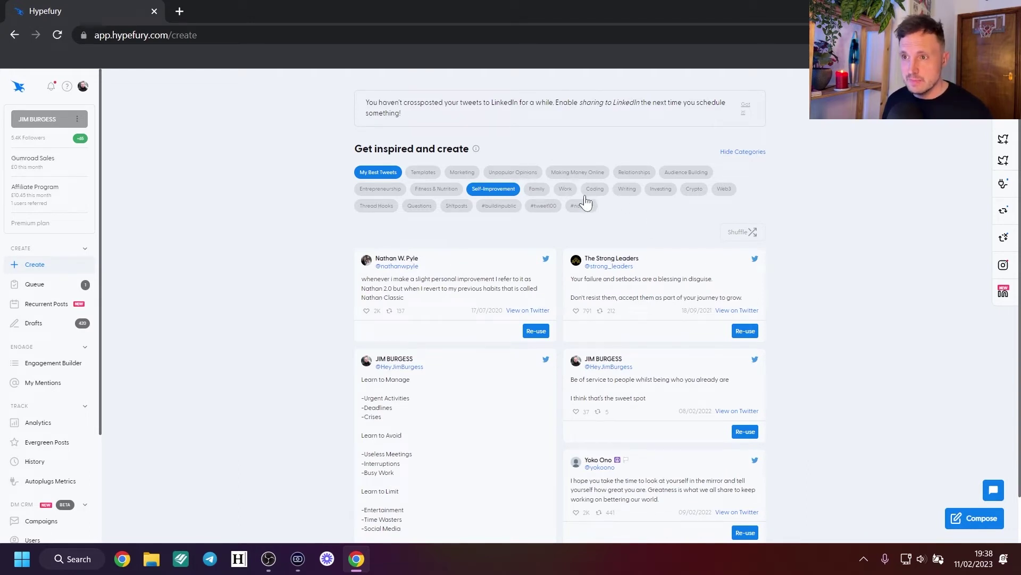
click(419, 205)
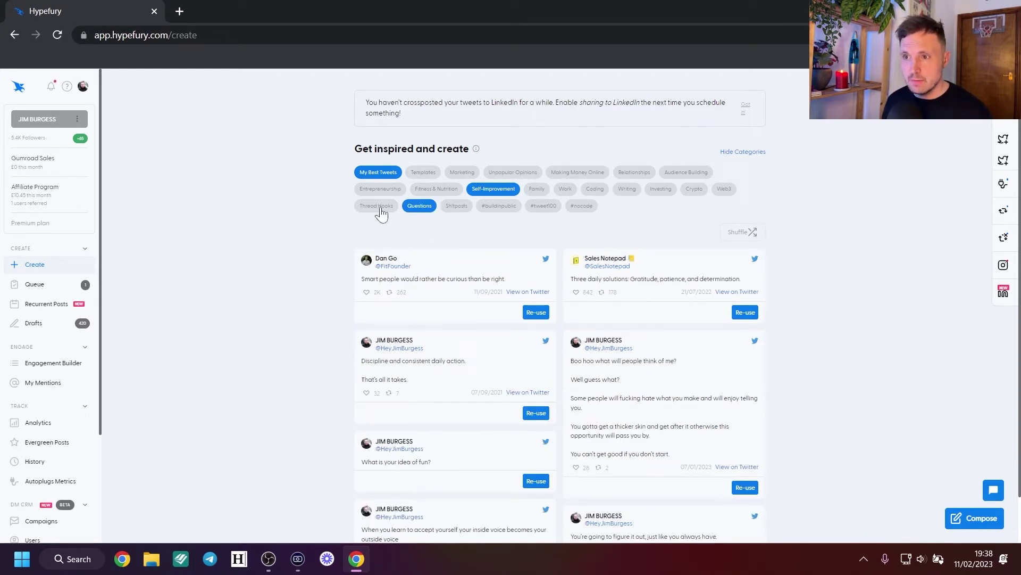
click(423, 172)
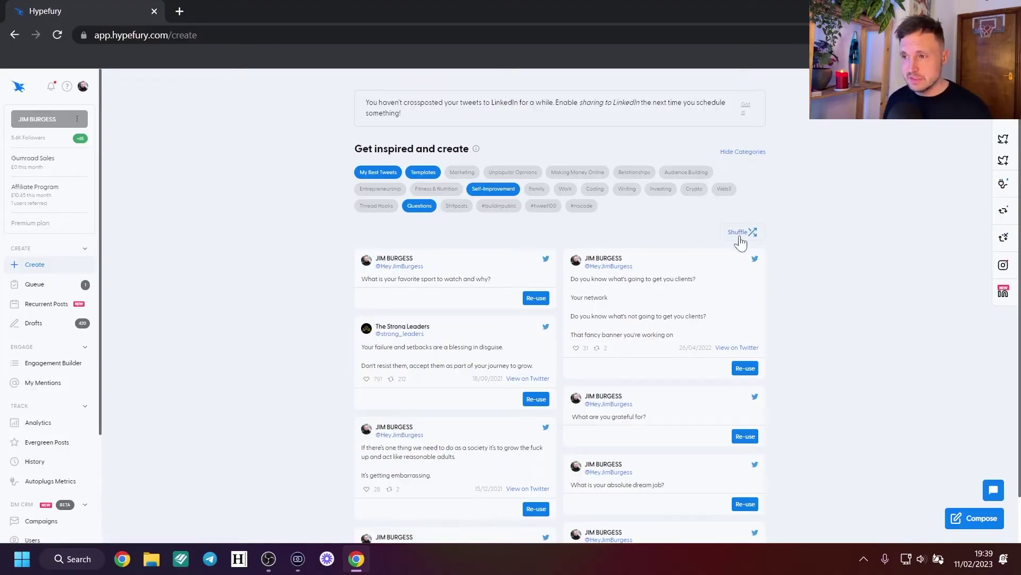
Shuffle the suggestions and scroll through the fresh set of tweet ideas
click(740, 238)
scroll(492, 248, down, 1)
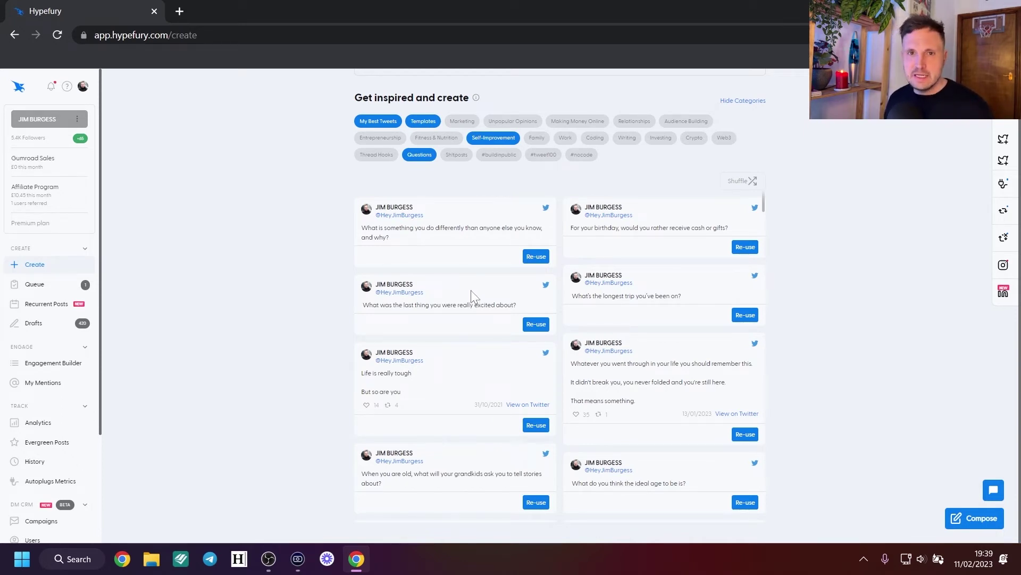
scroll(558, 371, down, 4)
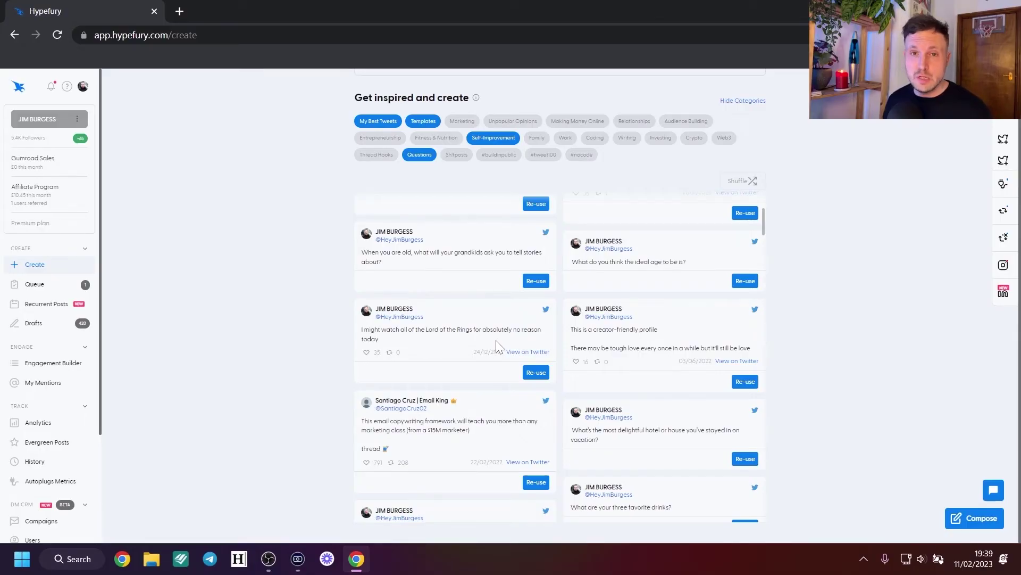
scroll(498, 348, down, 10)
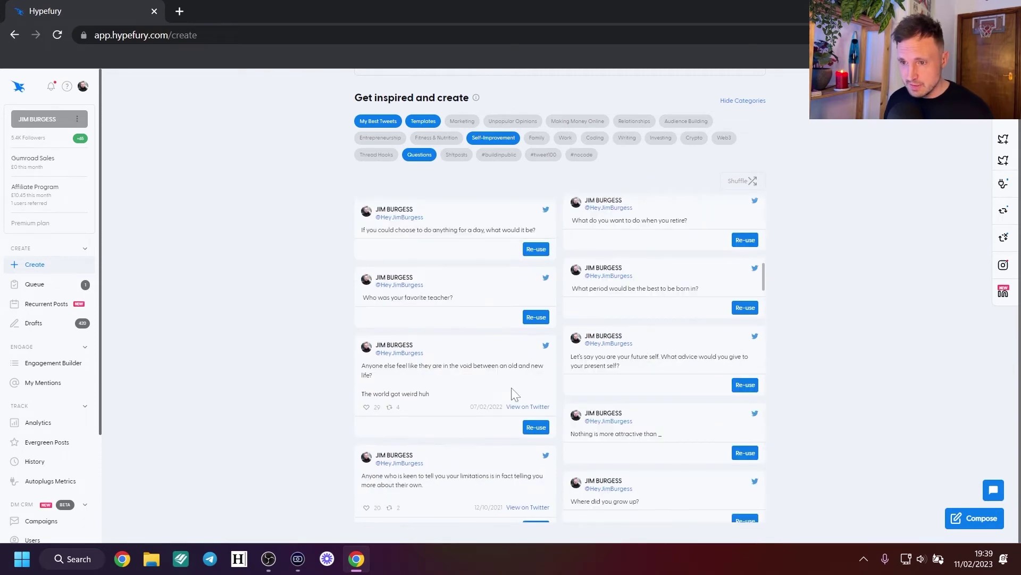
Turn the '_ is more important than talent' template into 'Relentless consistency is more important than talent' and queue it
click(746, 455)
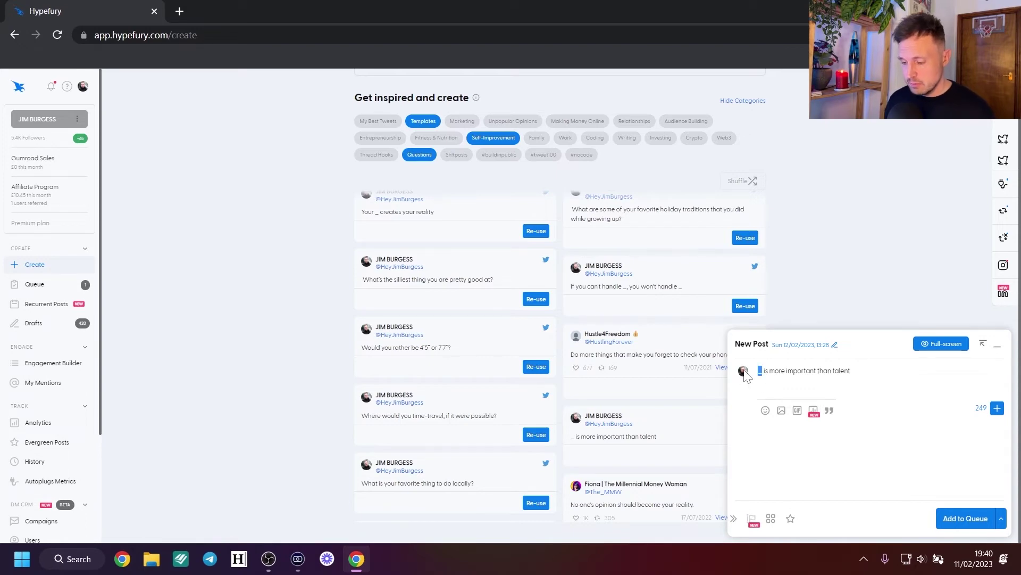
key(BackSpace)
text(Consistency)
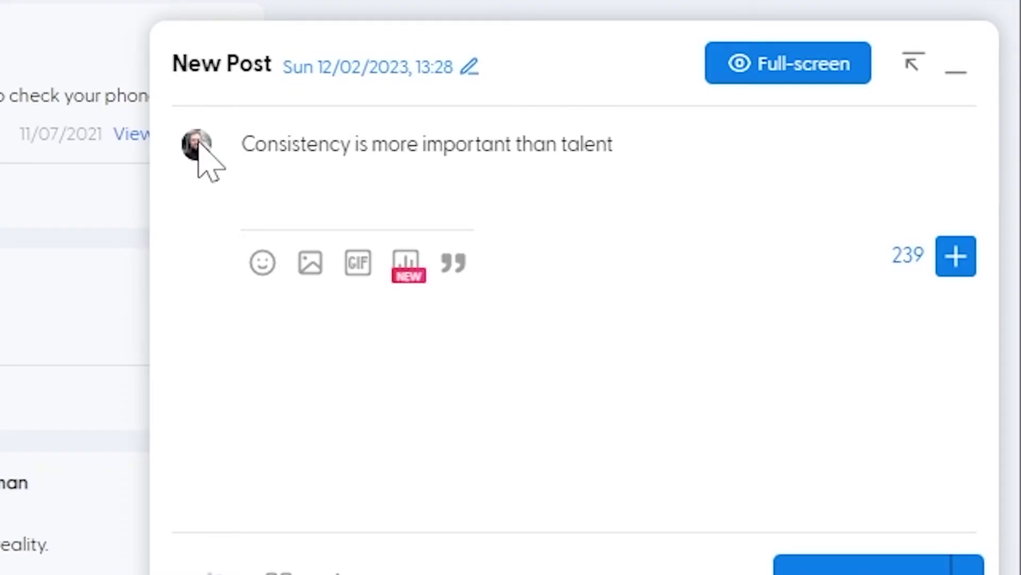
key(BackSpace)
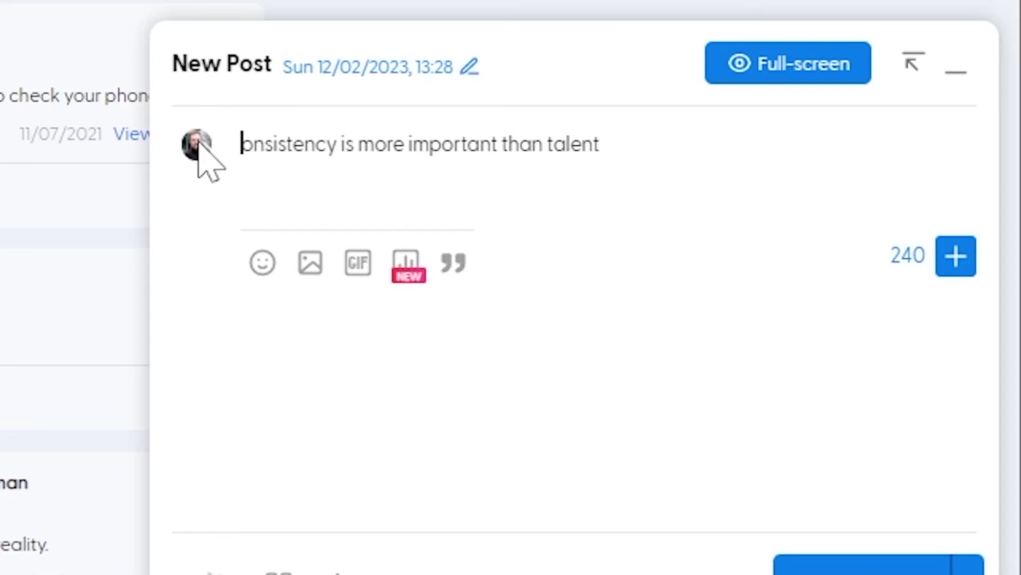
text(Relentless c)
key(Right)
key(Right)
key(Right)
key(Right)
key(Right)
key(Right)
key(Right)
key(Right)
key(Right)
key(Right)
key(Right)
key(Right)
key(Right)
key(Right)
key(Right)
key(Right)
key(Right)
key(Right)
key(Right)
key(Right)
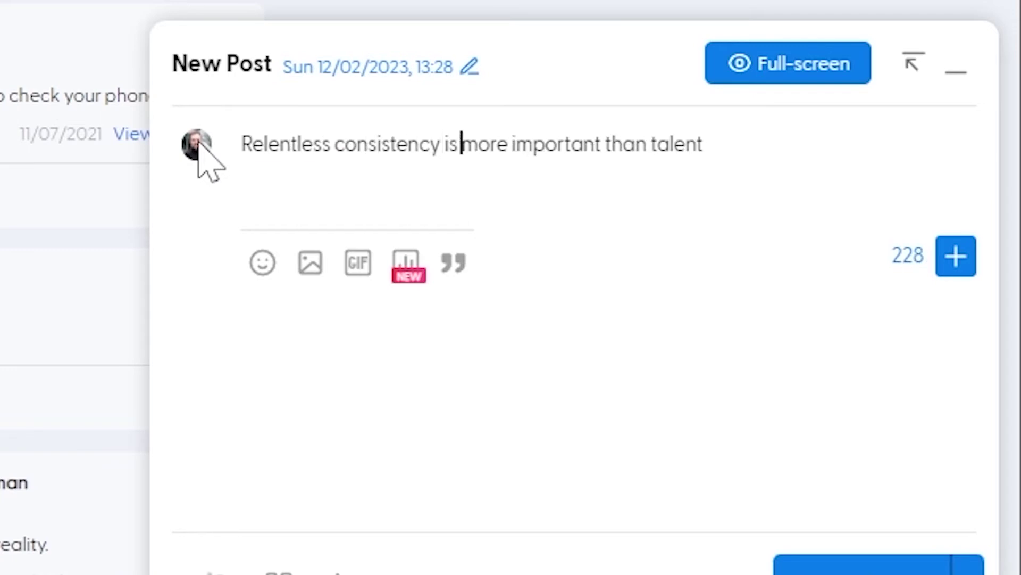
key(Right)
key(Right)
key(Right)
key(Right)
key(Right)
key(Right)
key(Right)
key(Right)
key(Right)
key(Right)
key(ctrl+Return)
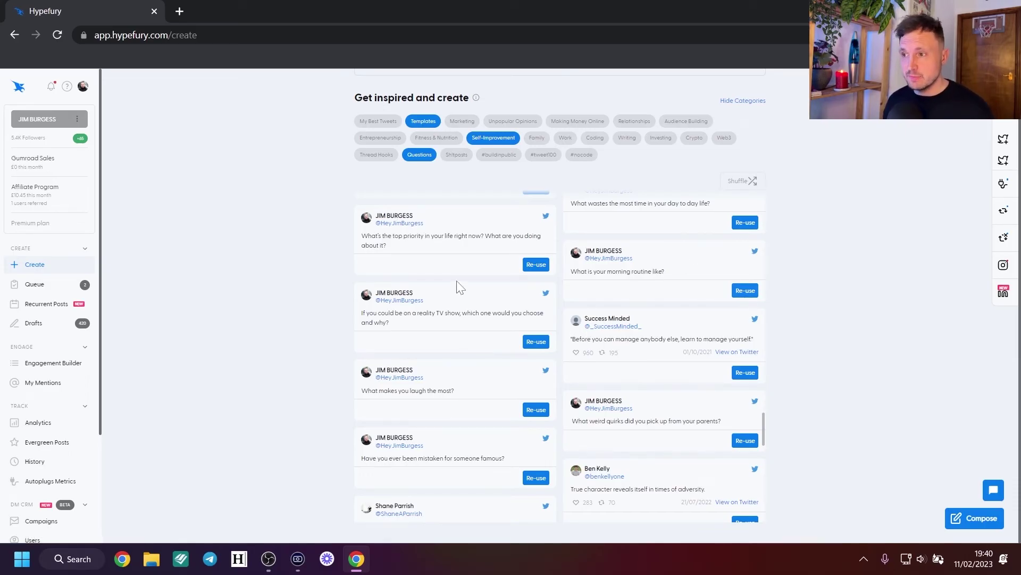
Reuse the 'What is your morning routine like?' question as a new post for the 15:25 slot
click(747, 292)
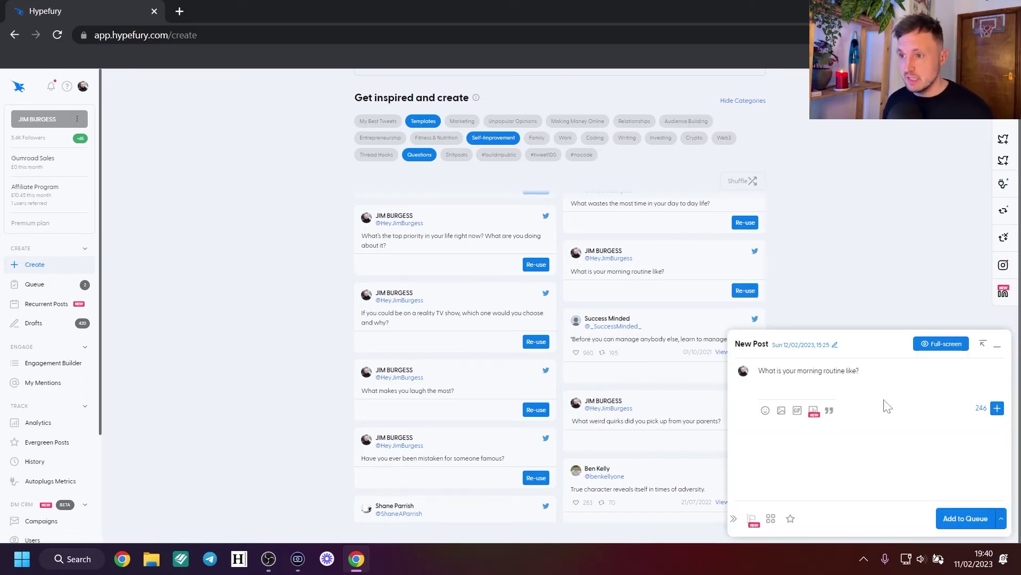